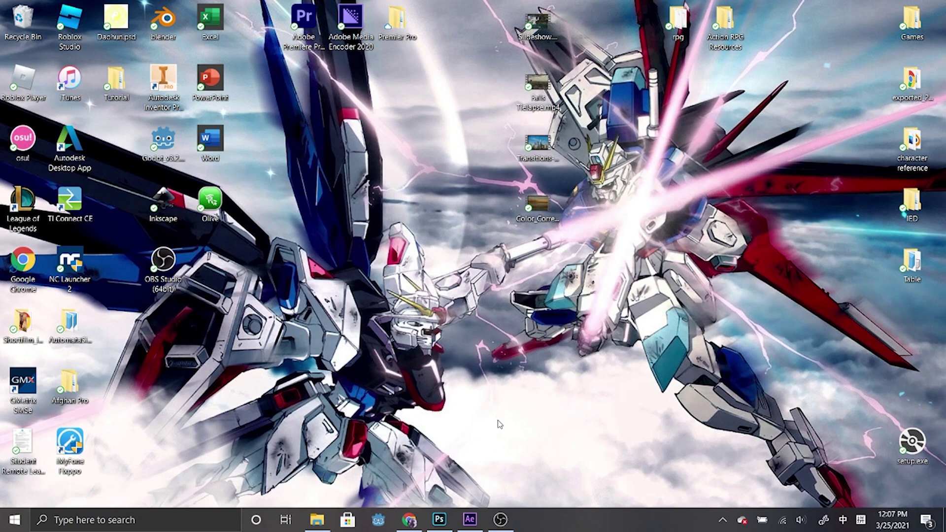
- Switch to Chrome, look over the 八卦阵 image search results for reference designs, and minimize the browser
click(413, 518)
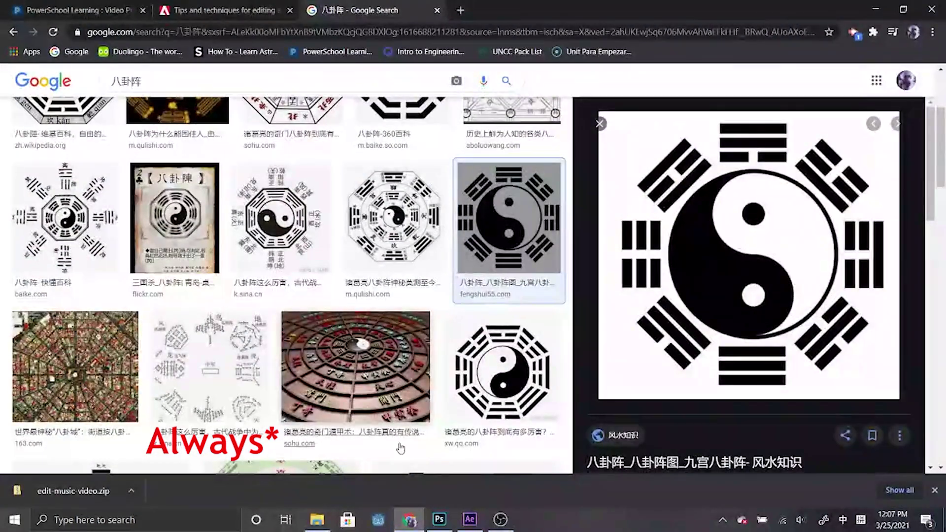
scroll(454, 326, up, 4)
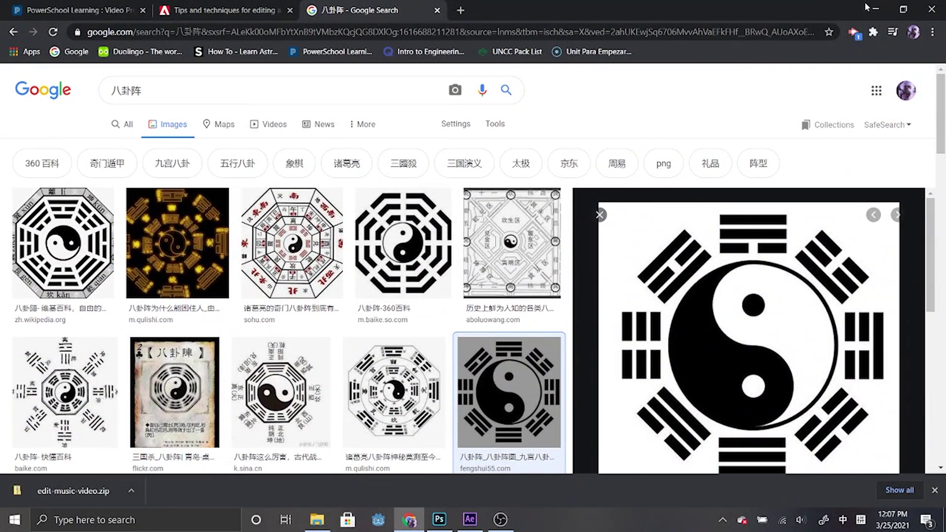
click(876, 11)
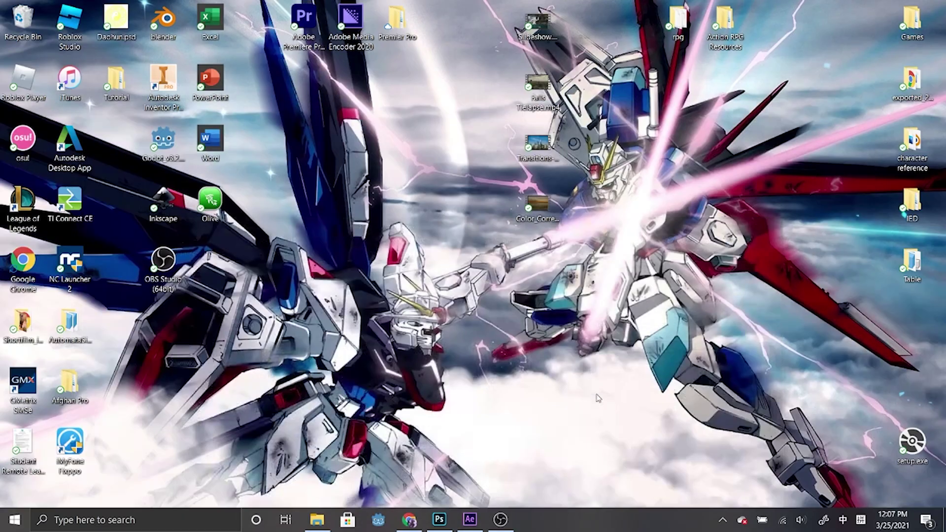
- Switch to Photoshop, view Layer 1 and Layer 2 of Daohun.psd separately, show both again, and minimize the program
click(441, 520)
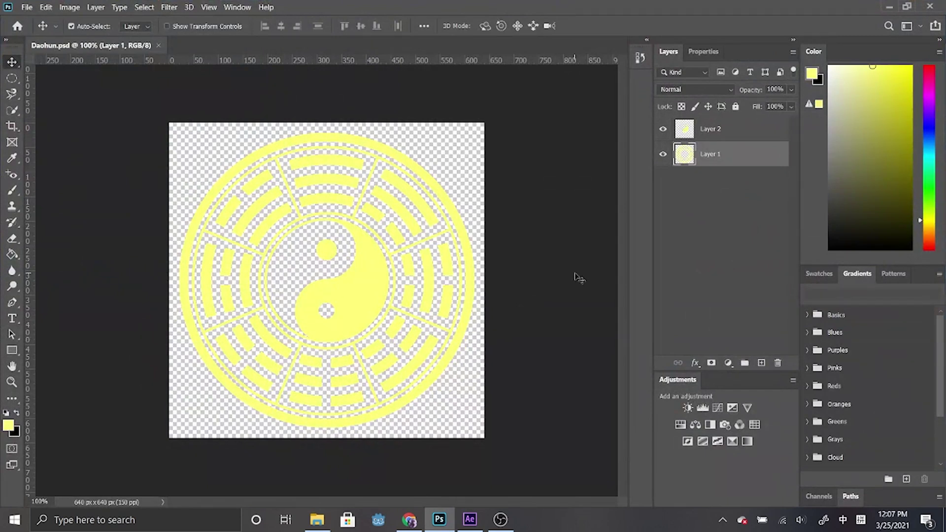
click(662, 154)
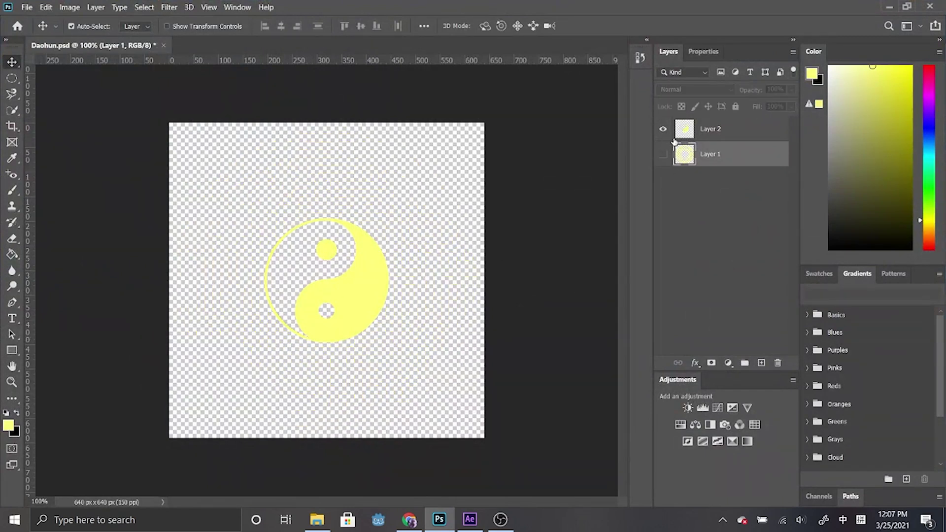
click(664, 129)
click(663, 154)
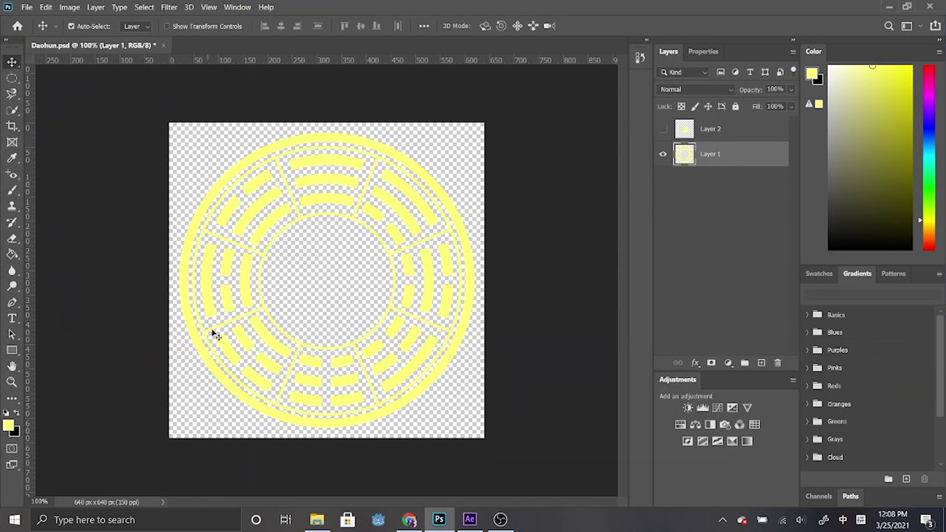
click(663, 129)
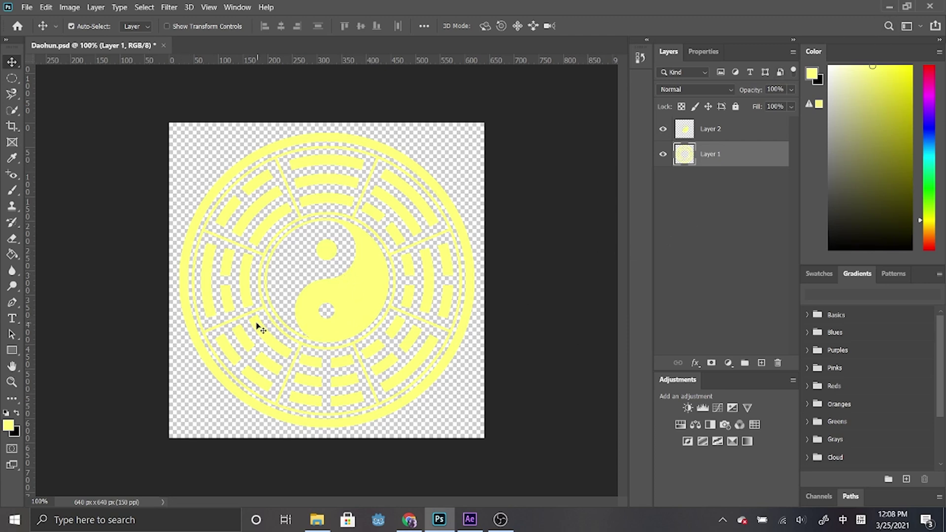
click(890, 7)
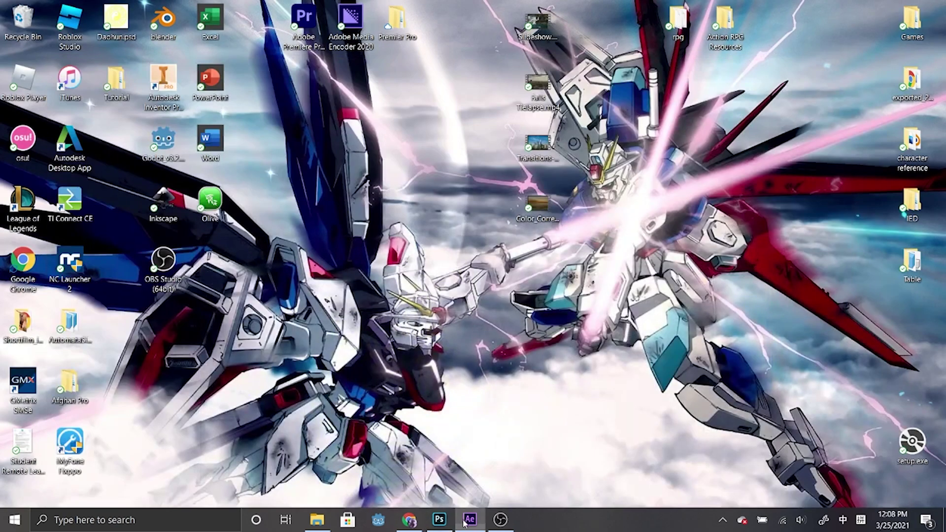
- Switch to After Effects and import Daohun.psd from the Desktop folder as a Composition with Editable Layer Styles
click(468, 518)
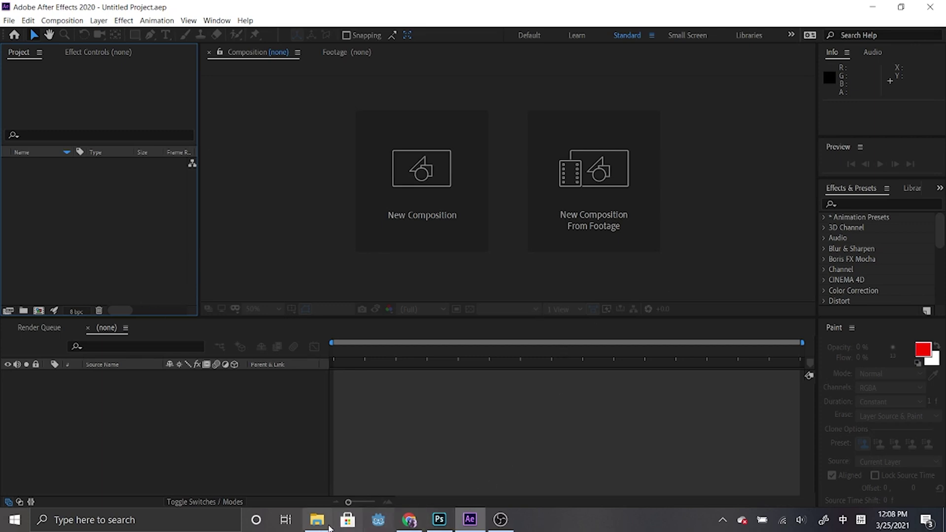
click(318, 520)
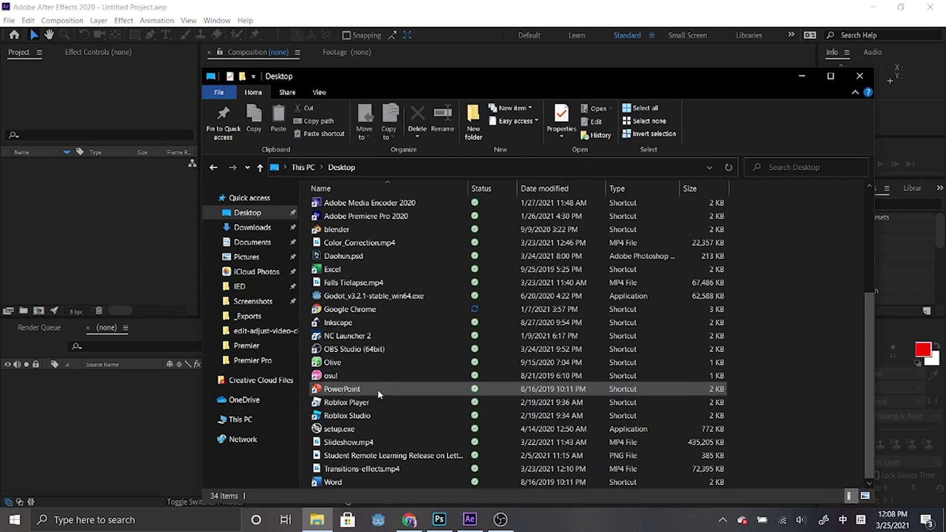
drag(340, 257, 109, 247)
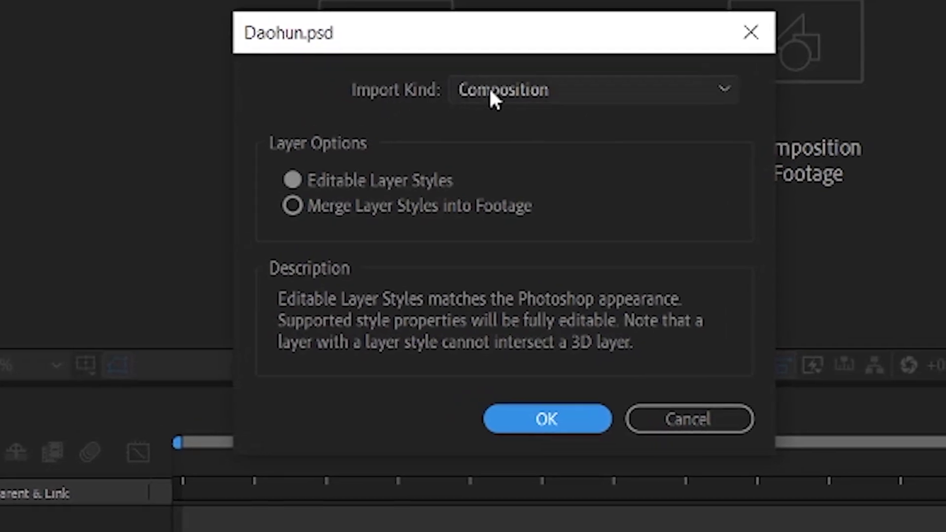
click(490, 91)
click(485, 156)
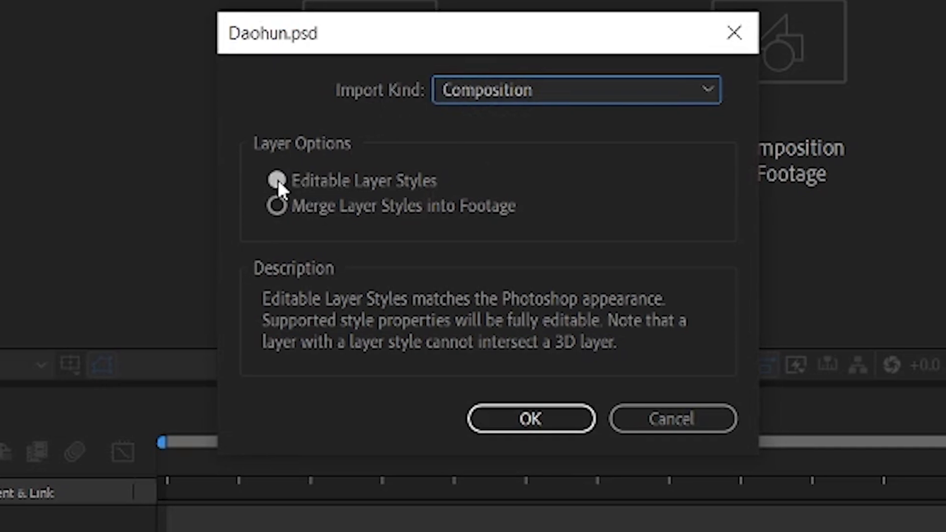
click(542, 410)
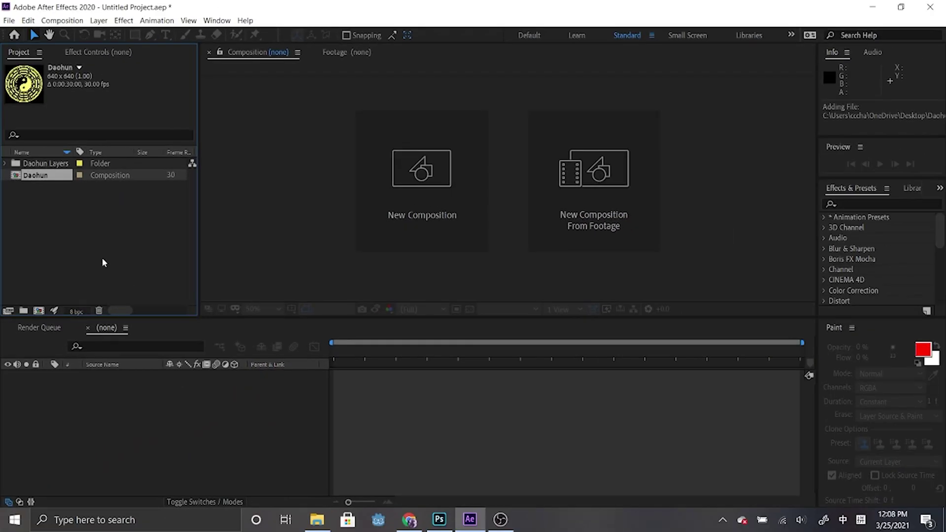
- Check the contents of the Daohun Layers folder and open the Daohun composition in the timeline
click(49, 164)
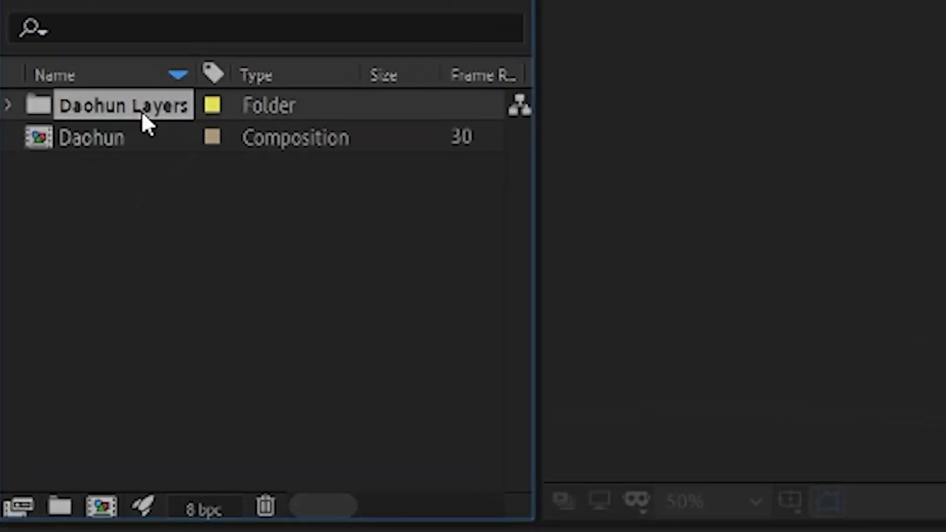
click(11, 106)
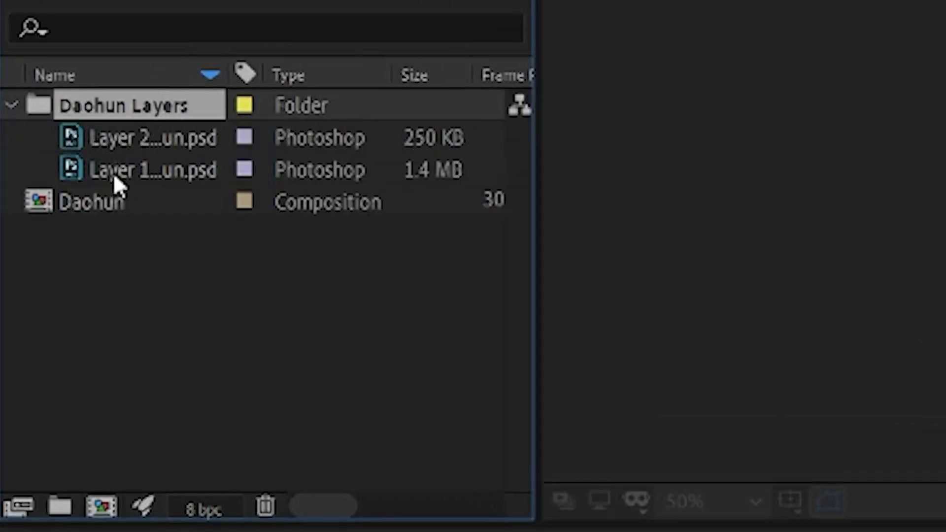
click(13, 107)
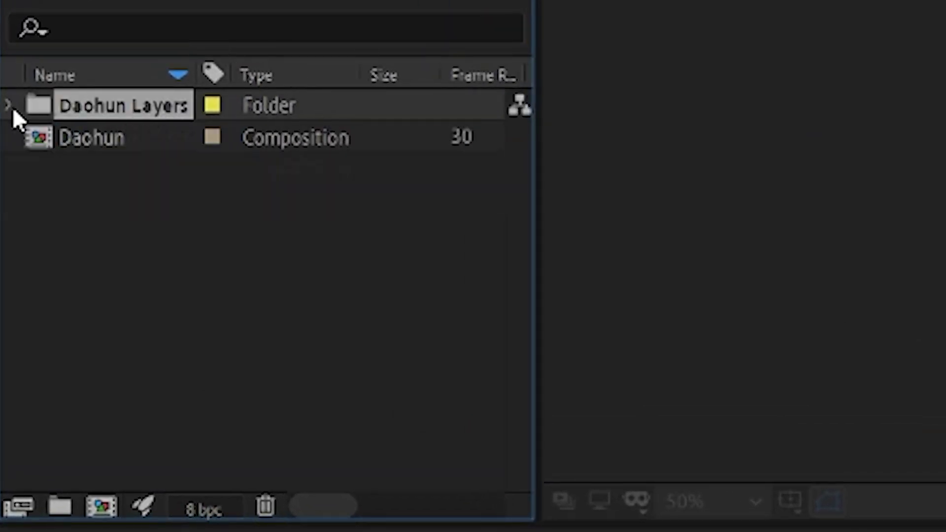
click(74, 137)
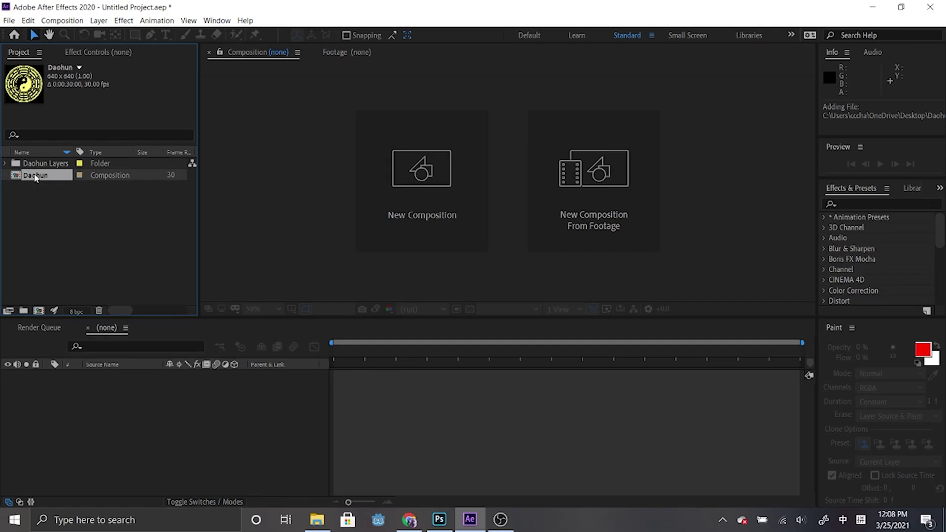
double_click(35, 176)
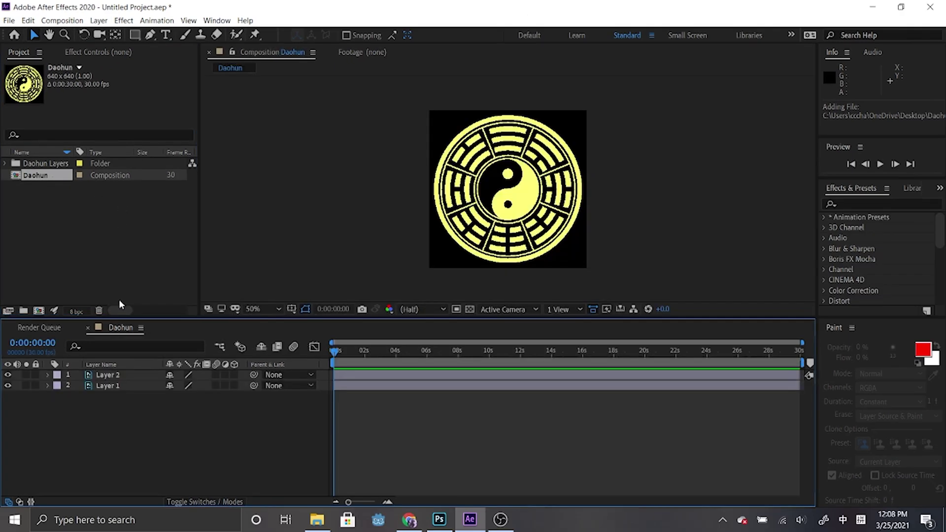
- Animate Layer 2's Rotation with a keyframe of 0x+0.0° at 0:00:00:00 and one of 1x+104.0° at 0:00:07:29
click(49, 375)
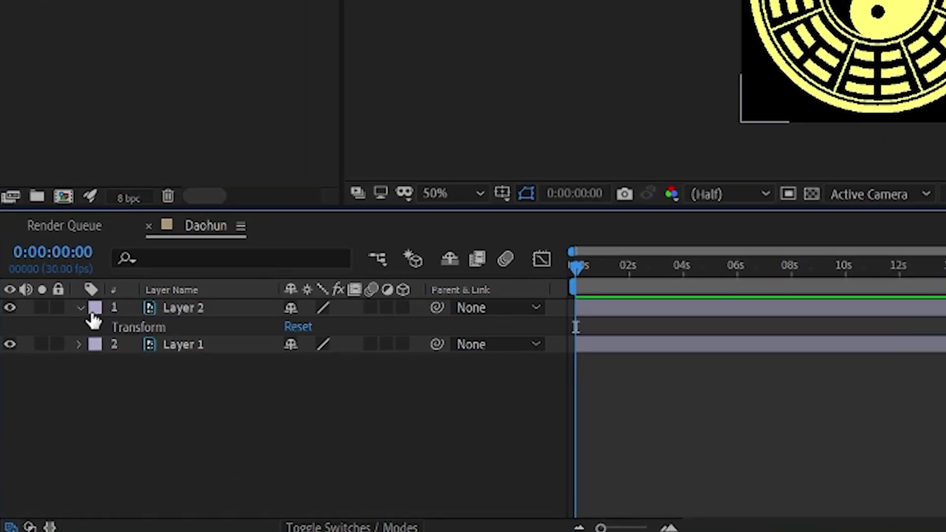
click(124, 286)
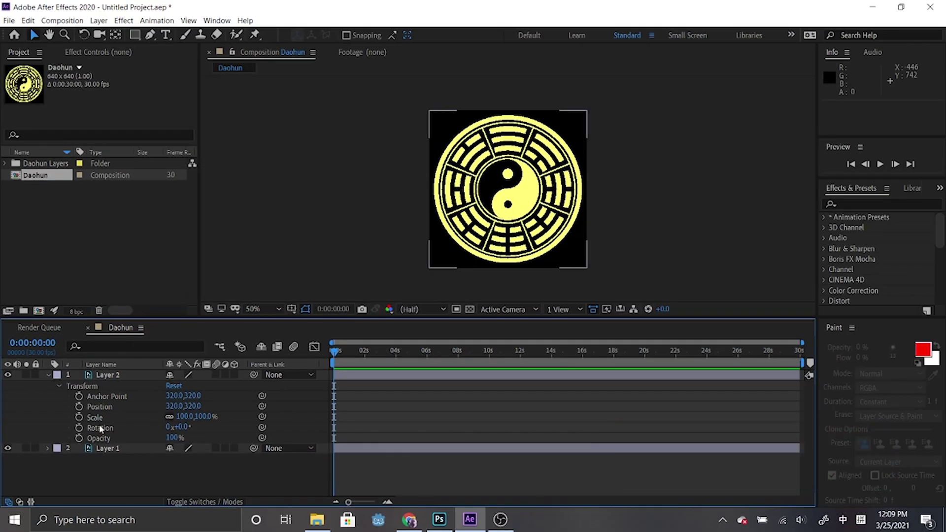
mouse_move(334, 352)
mouse_down()
mouse_move(361, 350)
mouse_move(325, 359)
mouse_up()
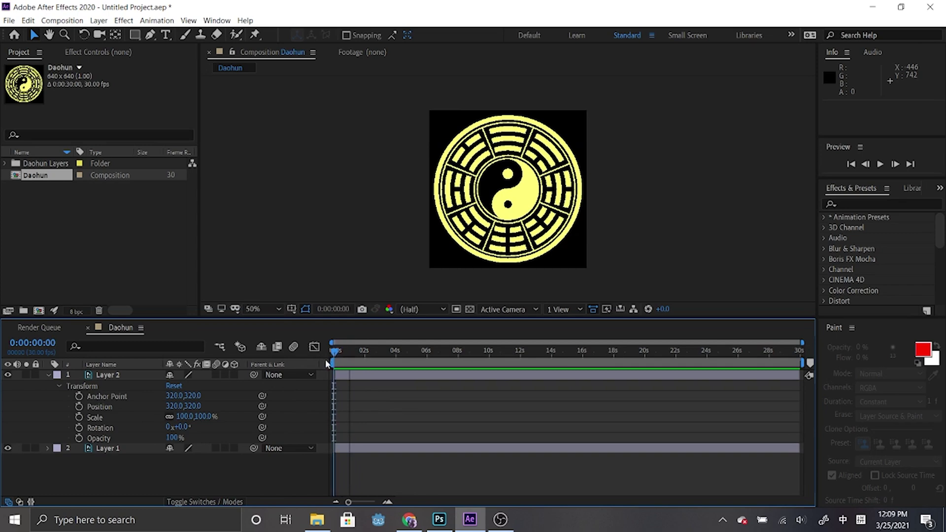
click(369, 373)
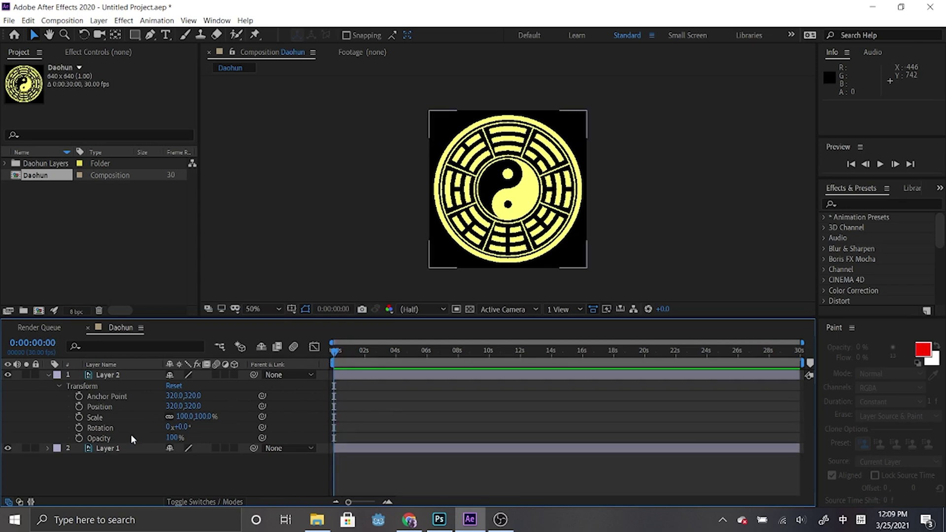
click(80, 428)
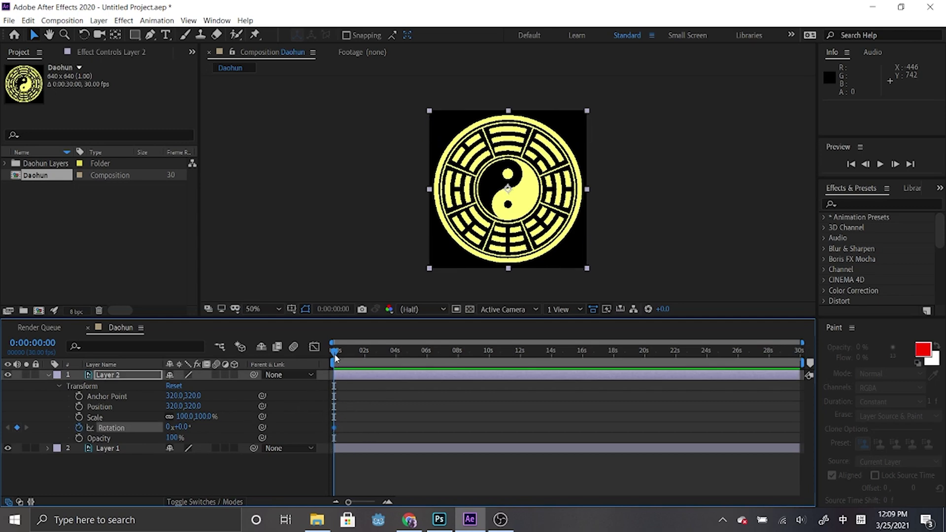
drag(335, 356, 459, 361)
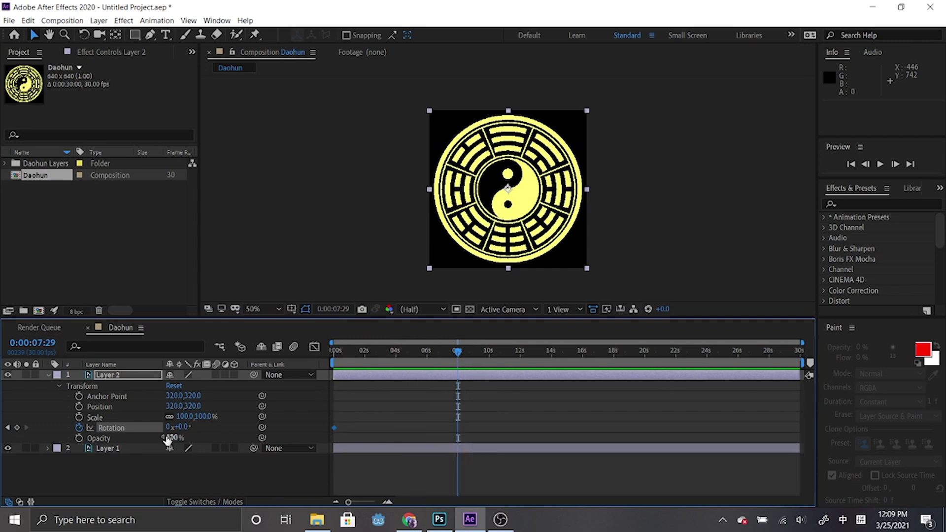
drag(177, 428, 455, 406)
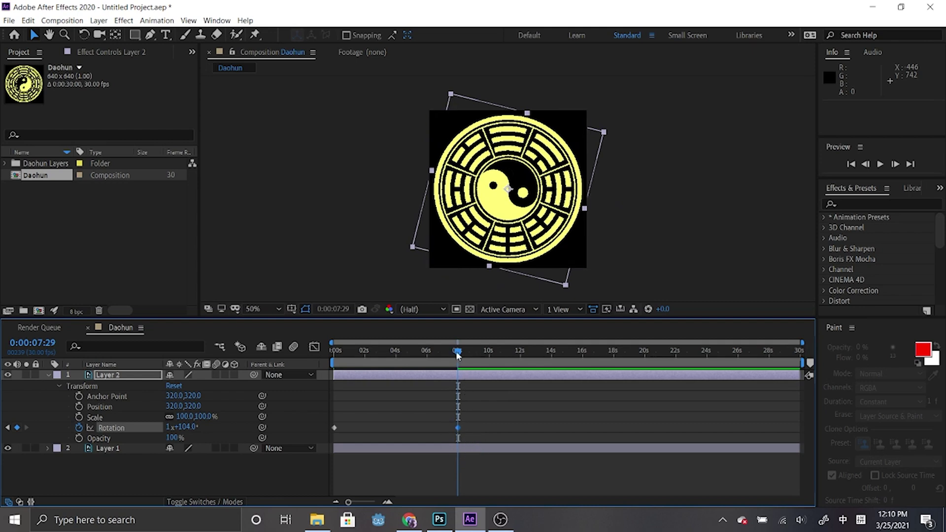
- Preview the rotation of the central yin-yang symbol from the start of the composition
drag(458, 355, 316, 358)
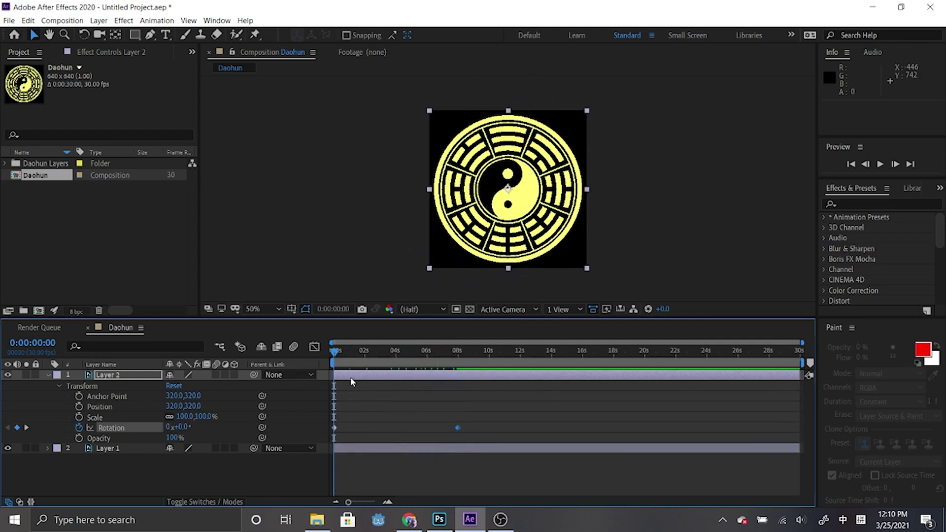
key(space)
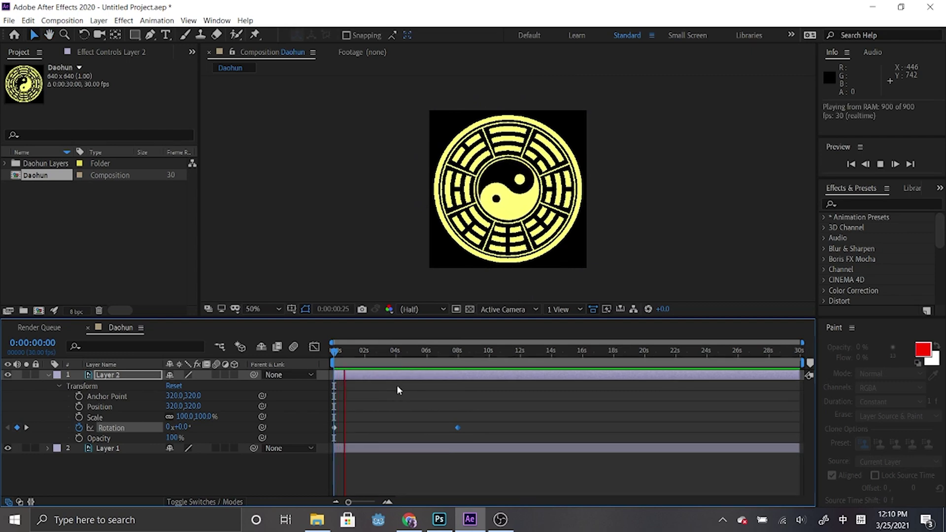
key(space)
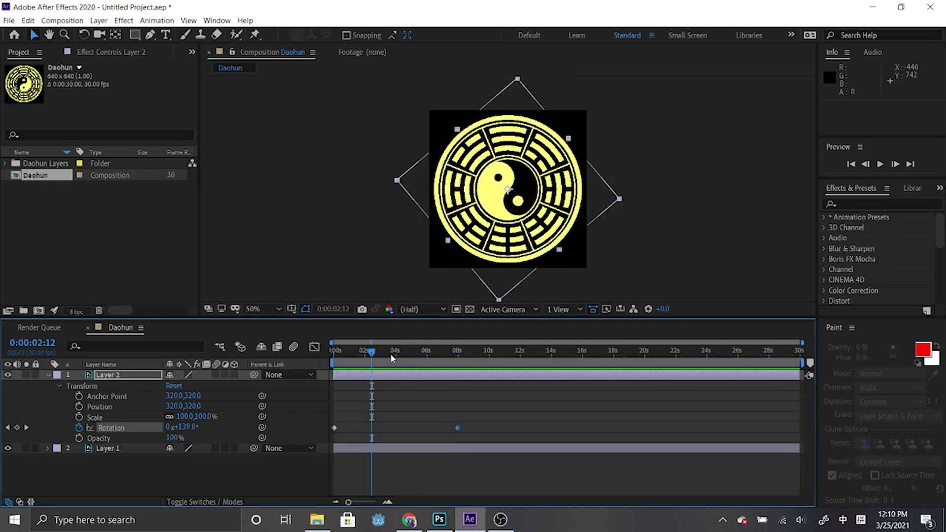
- Animate Layer 1's Rotation from 0x+0.0° at 0:00:00:00 to -1x-322.0° at 0:00:08:00, and return to the start of the timeline
click(47, 375)
click(47, 385)
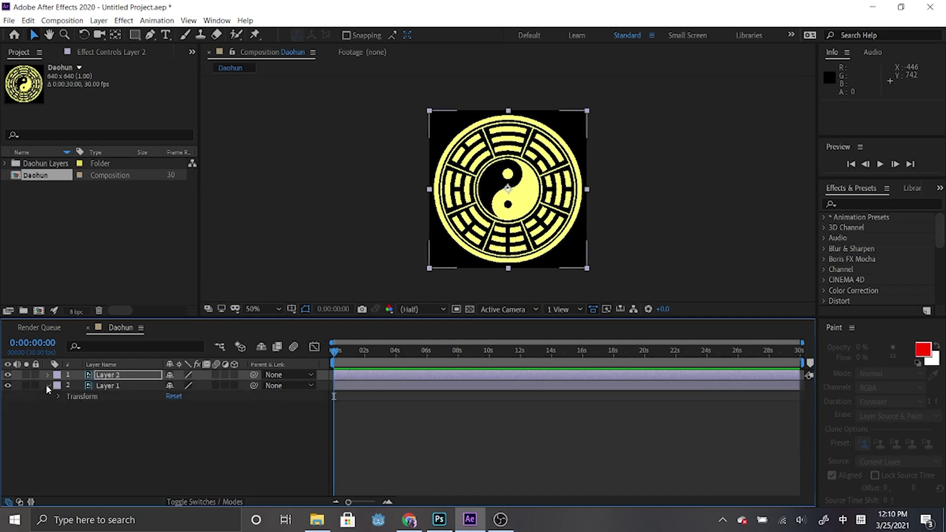
click(58, 397)
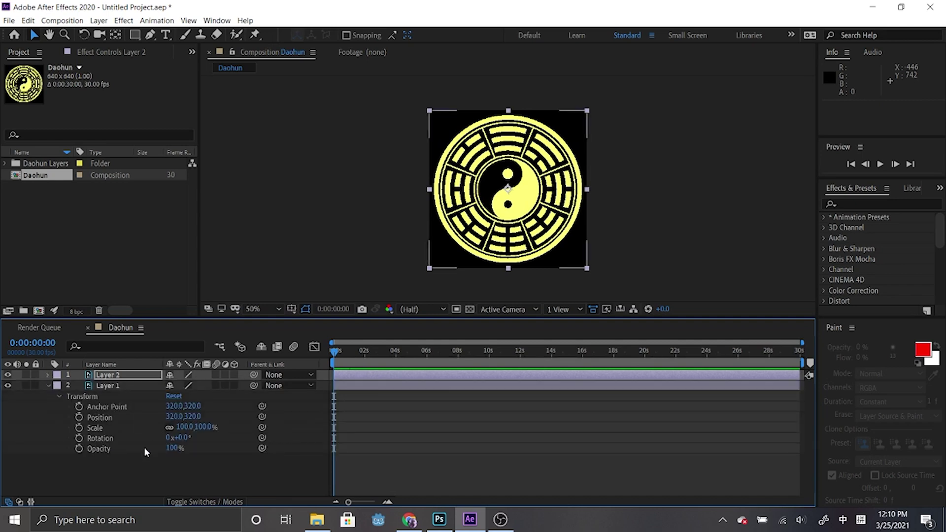
click(79, 438)
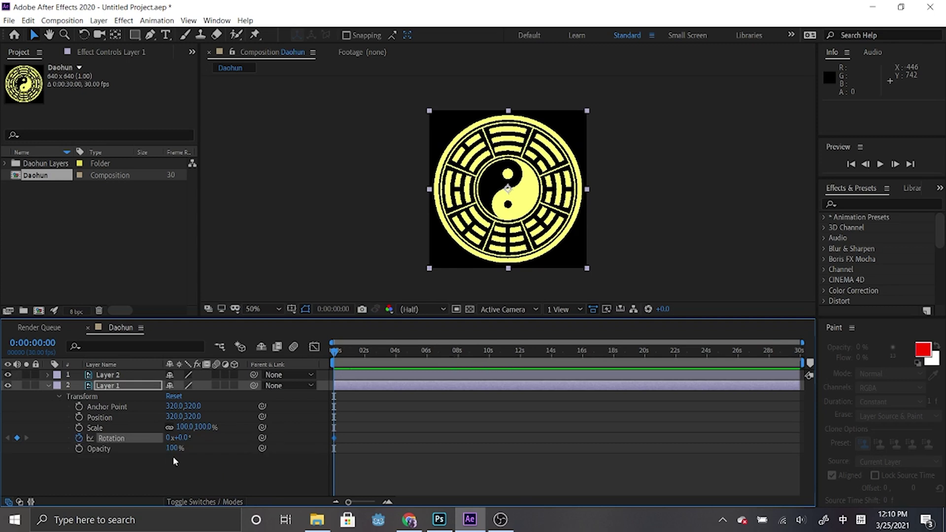
drag(335, 358, 458, 361)
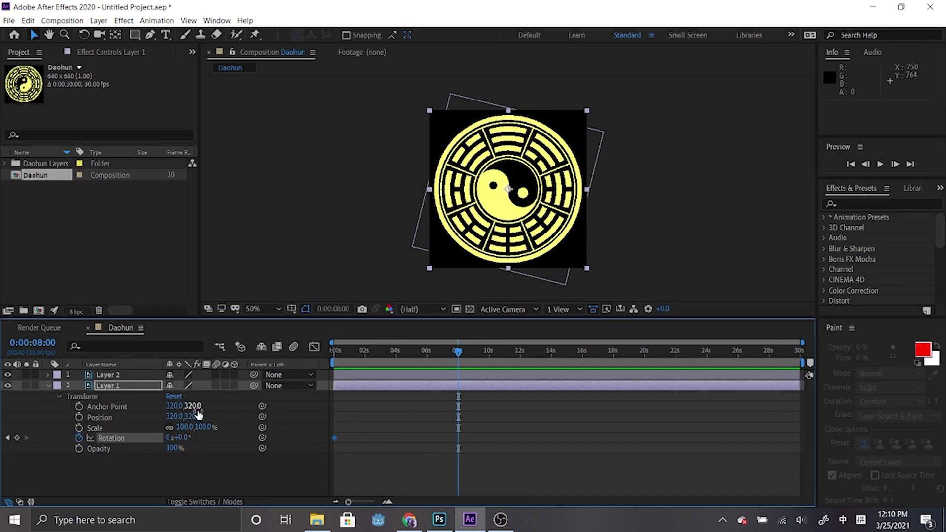
drag(185, 437, 17, 438)
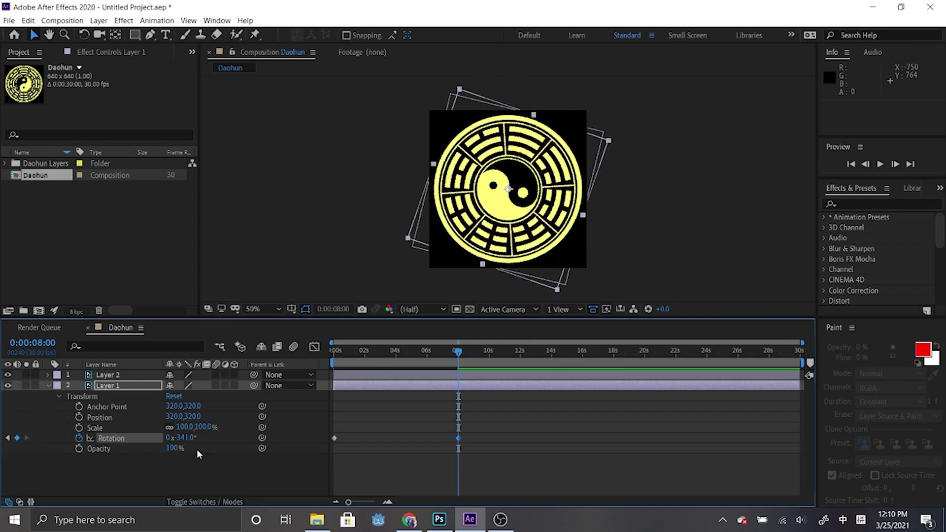
drag(186, 438, 17, 437)
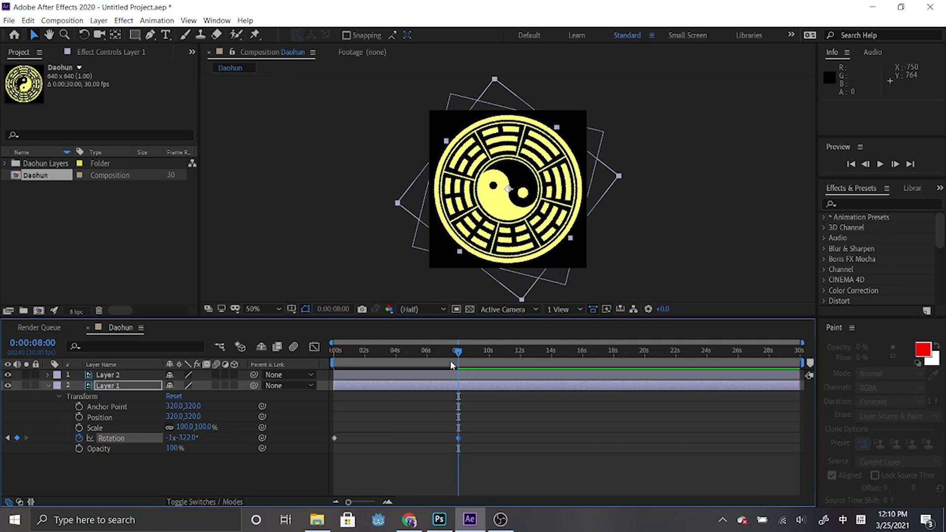
drag(459, 353, 305, 373)
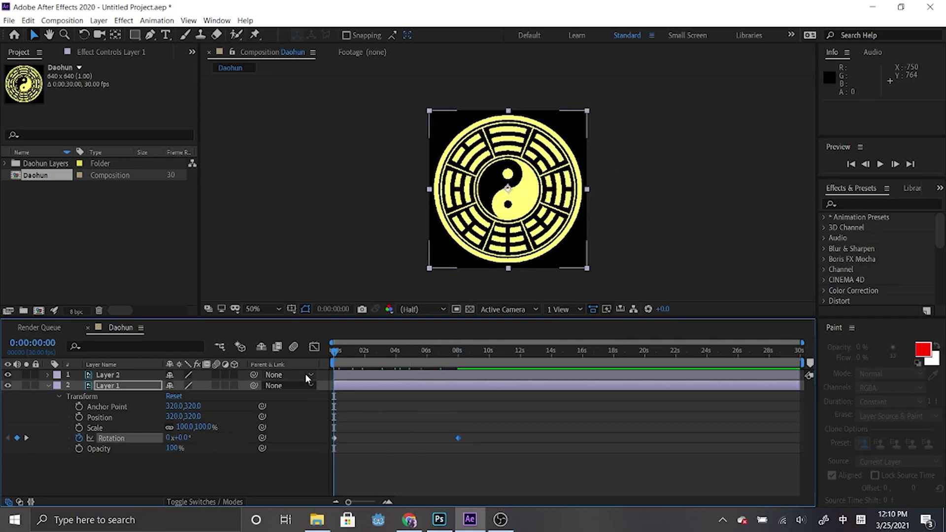
- Preview the centre and outer ring of the bagua rotating in opposite directions from the start of the composition
key(space)
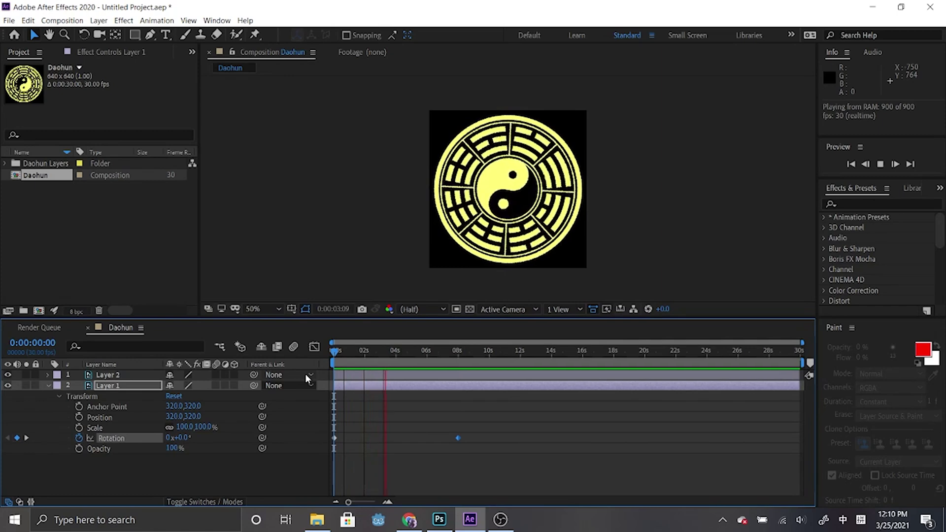
key(space)
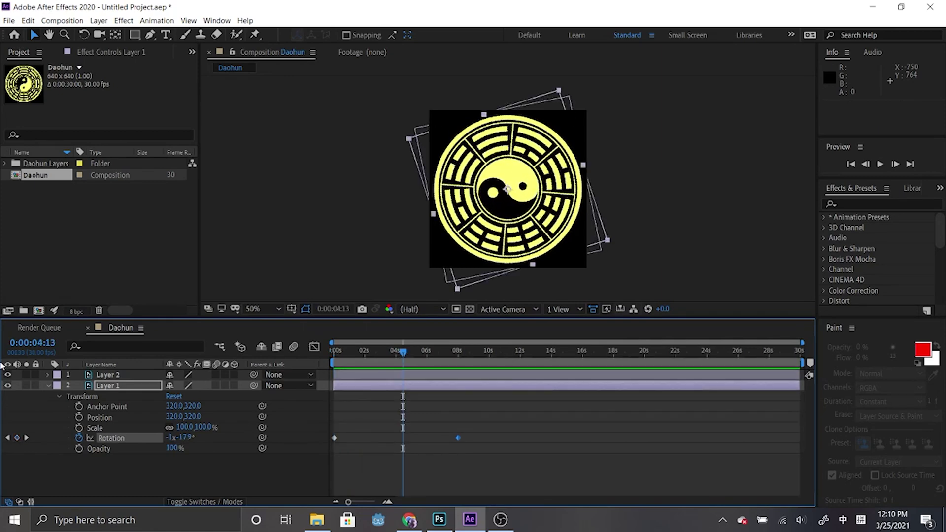
- Collapse Layer 1's properties, make Layer 2 and Layer 1 3D layers, and activate the Rotation tool at the start of the timeline
key(F2)
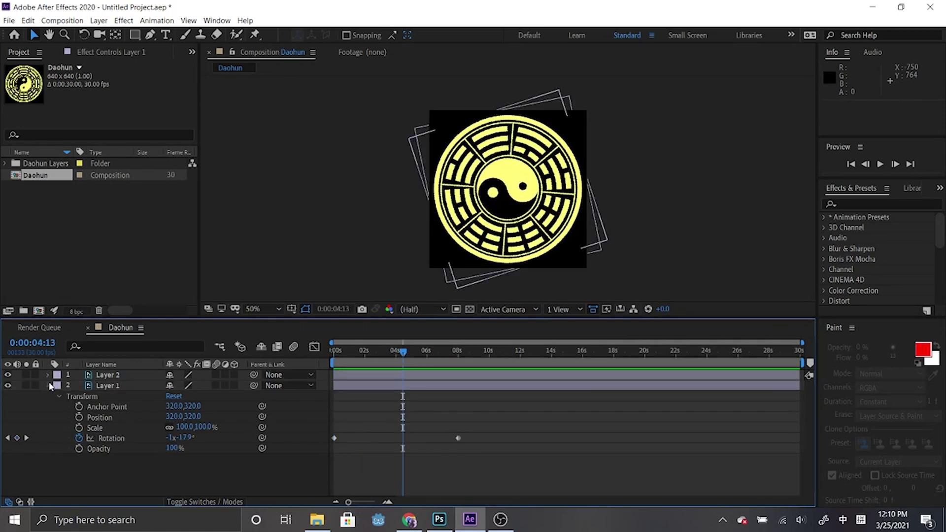
click(48, 385)
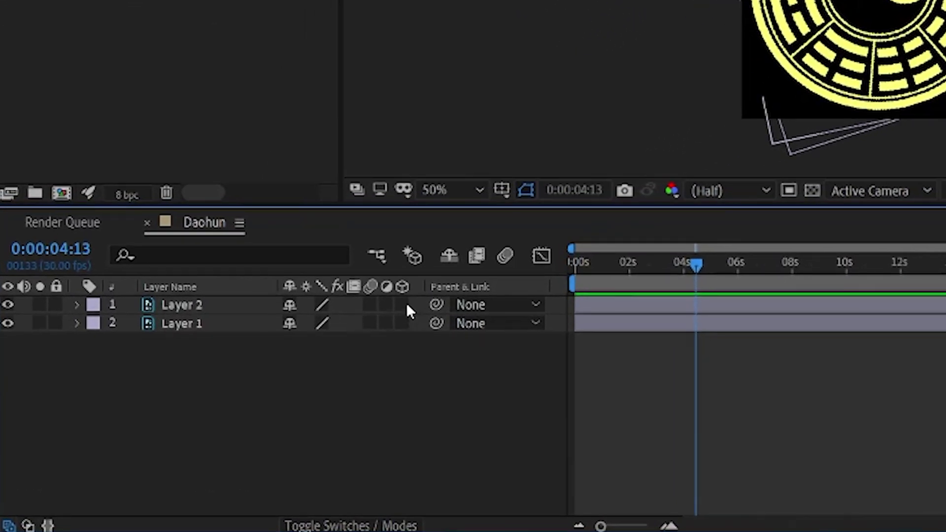
drag(407, 305, 400, 323)
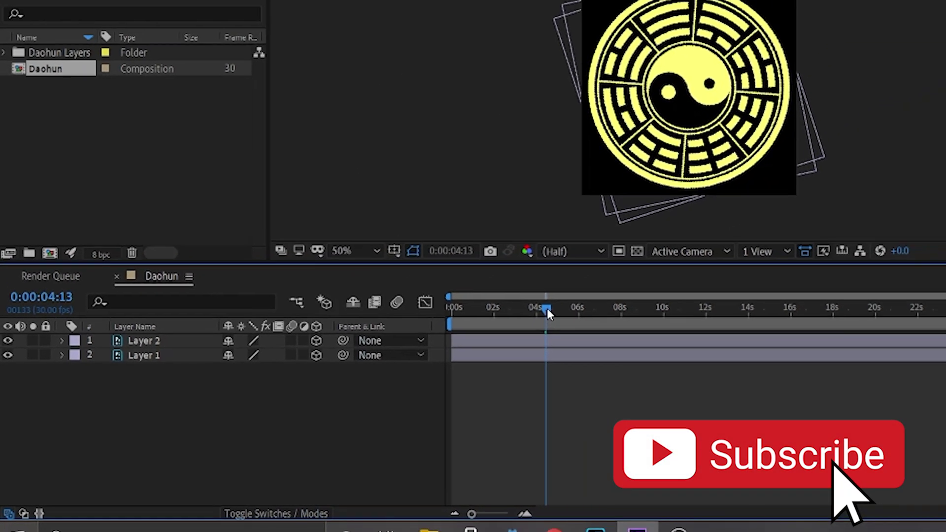
key(Home)
click(87, 33)
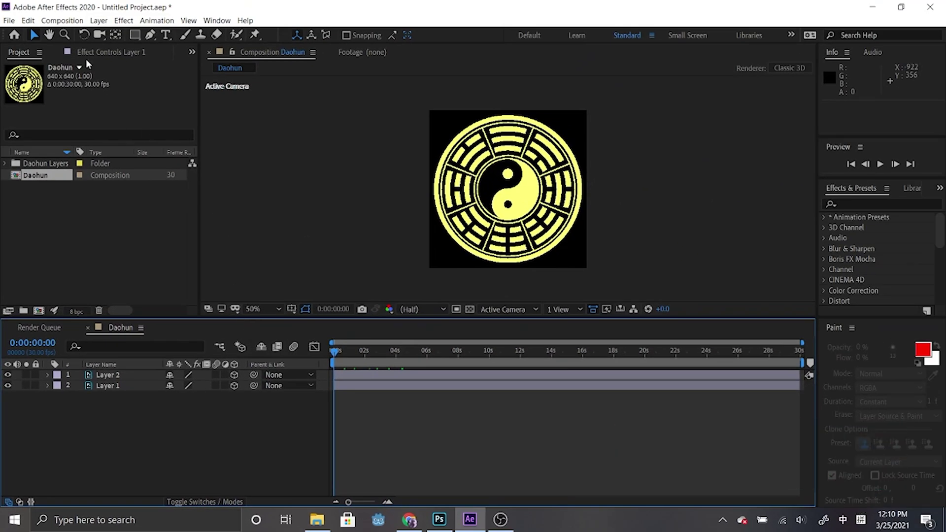
drag(576, 253, 520, 237)
drag(524, 241, 526, 243)
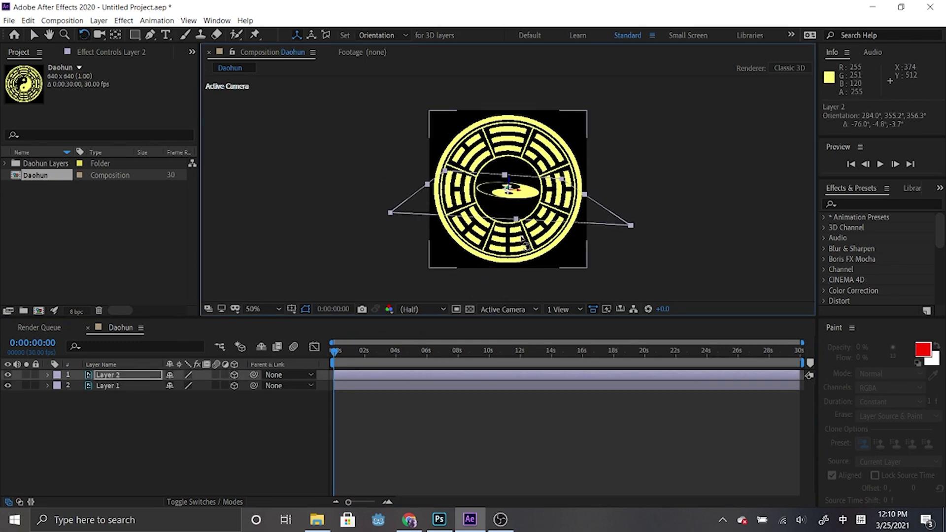
key(ctrl+z)
- Tilt Layer 2 and Layer 1 together to an orientation of about 298°, 358°, 359°, and preview the tilted animation
drag(647, 220, 448, 184)
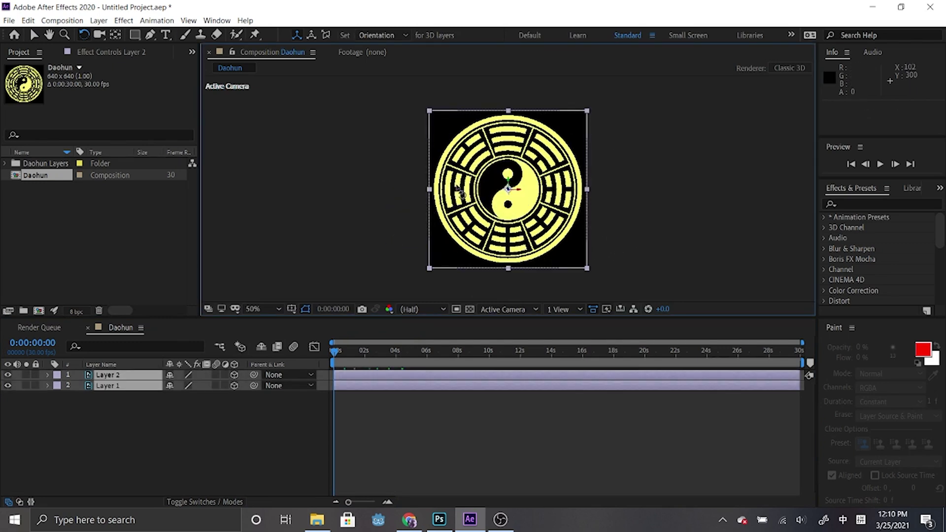
drag(517, 238, 519, 230)
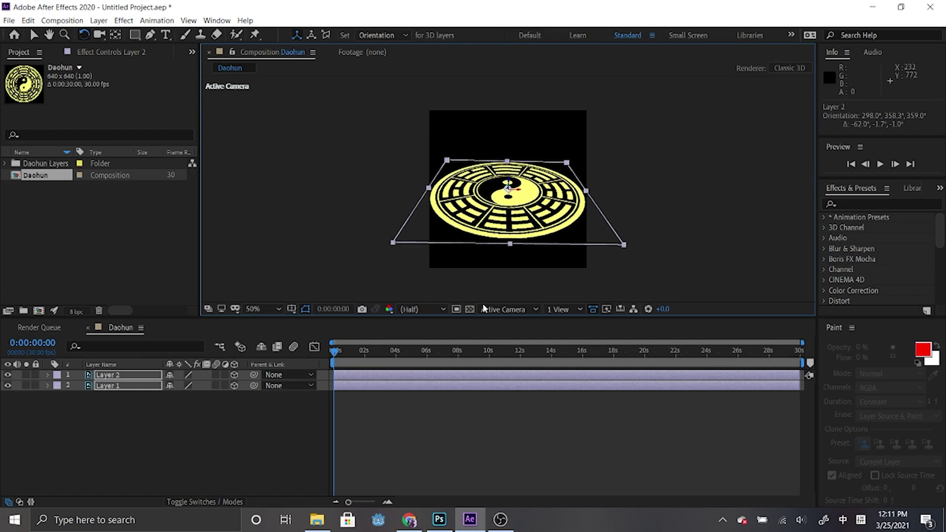
key(space)
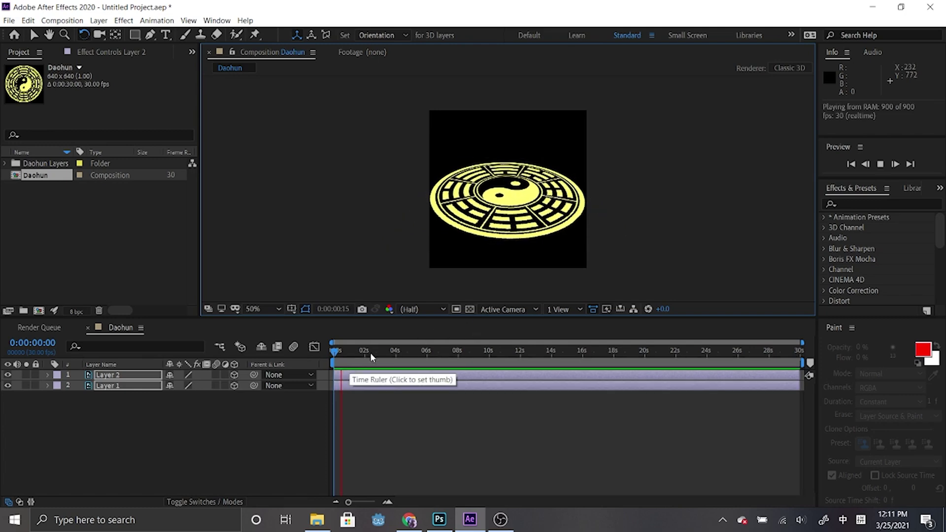
key(space)
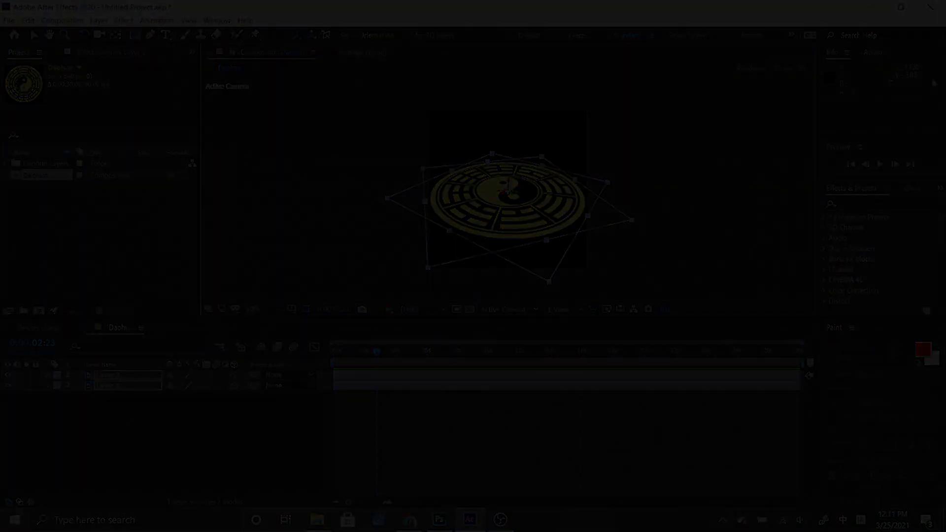